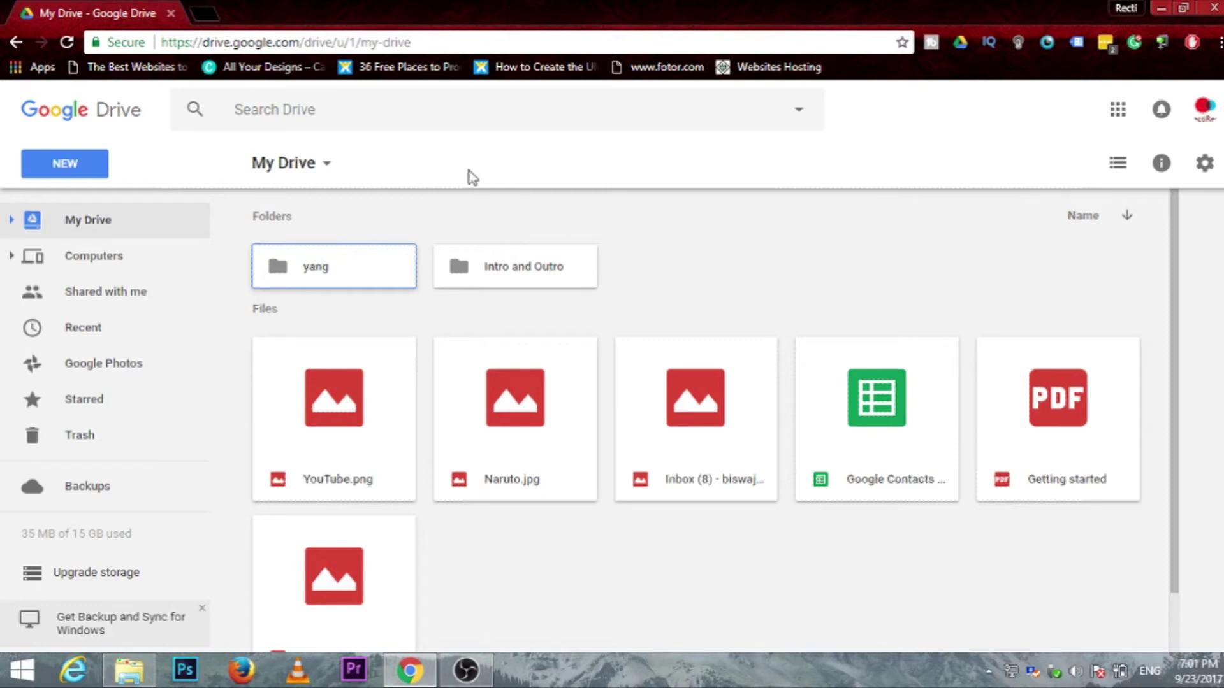
Upload Gautam.jpg from the khati folder on the computer into My Drive.
{"action": "left_click", "coordinate": [318, 175]}
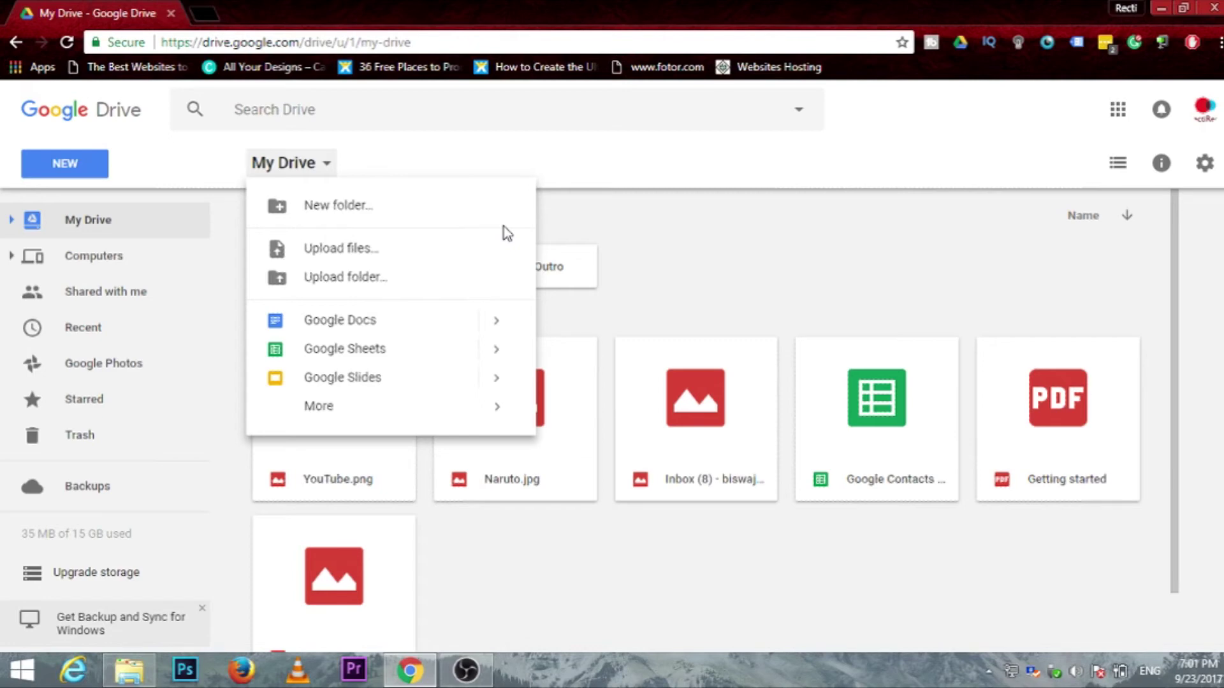
{"action": "left_click", "coordinate": [364, 248]}
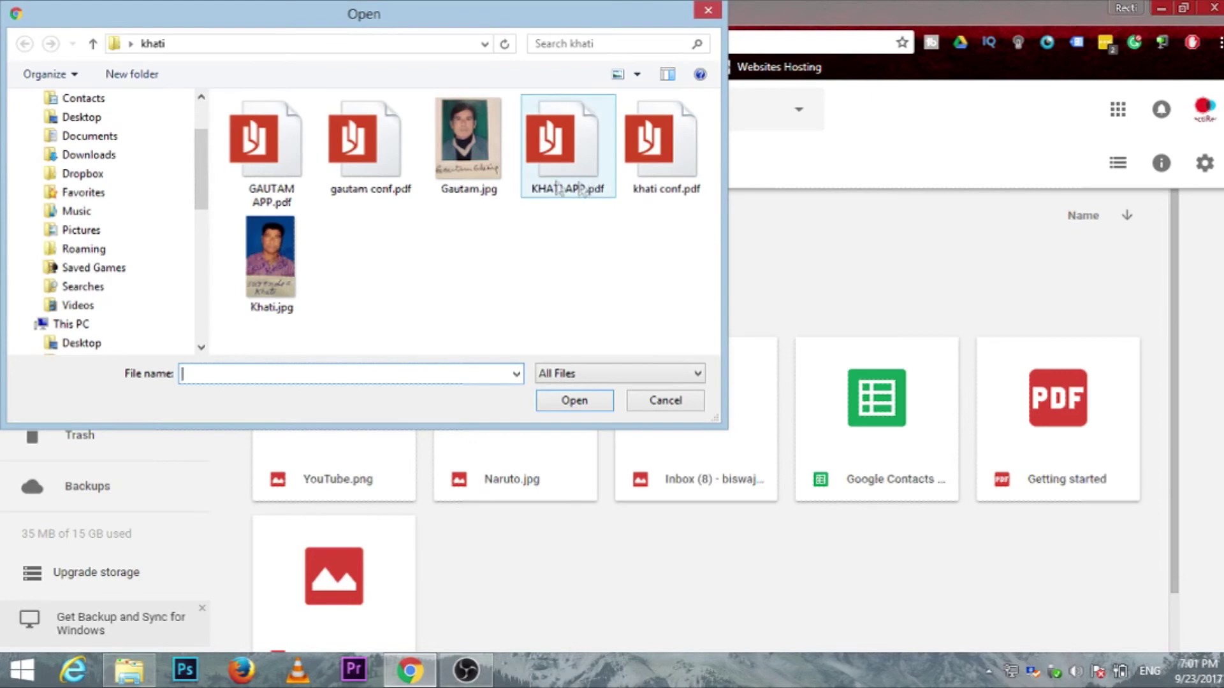
{"action": "left_click", "coordinate": [468, 180]}
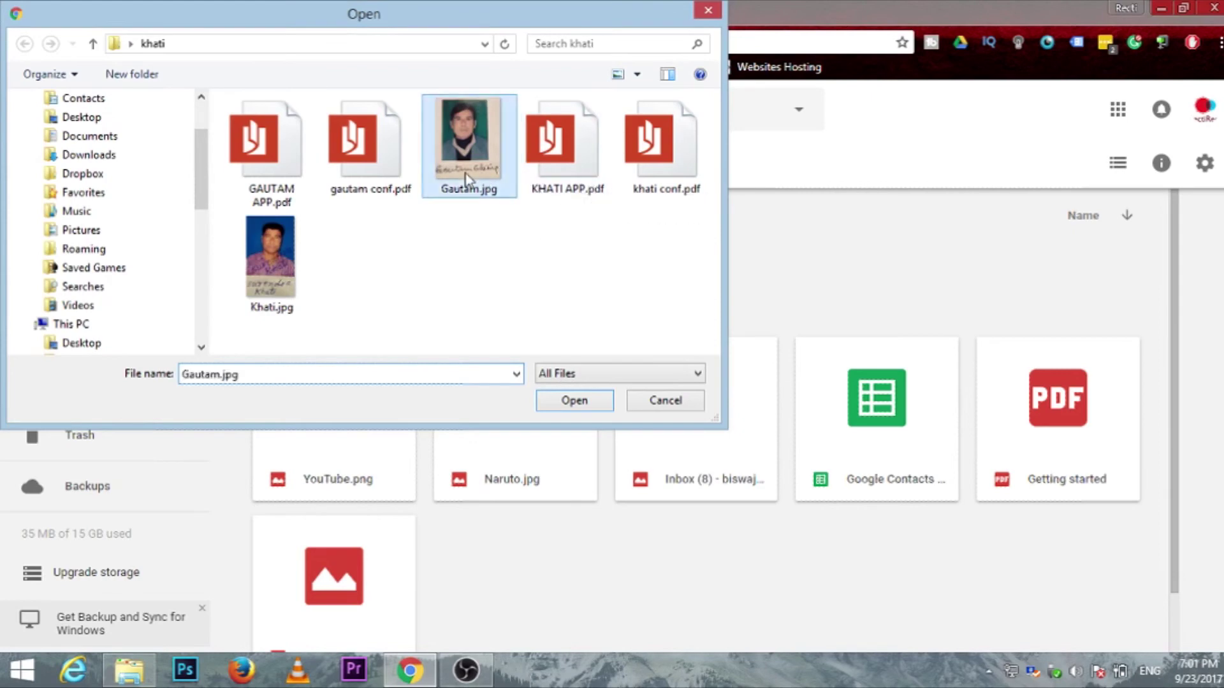
{"action": "left_click", "coordinate": [585, 399]}
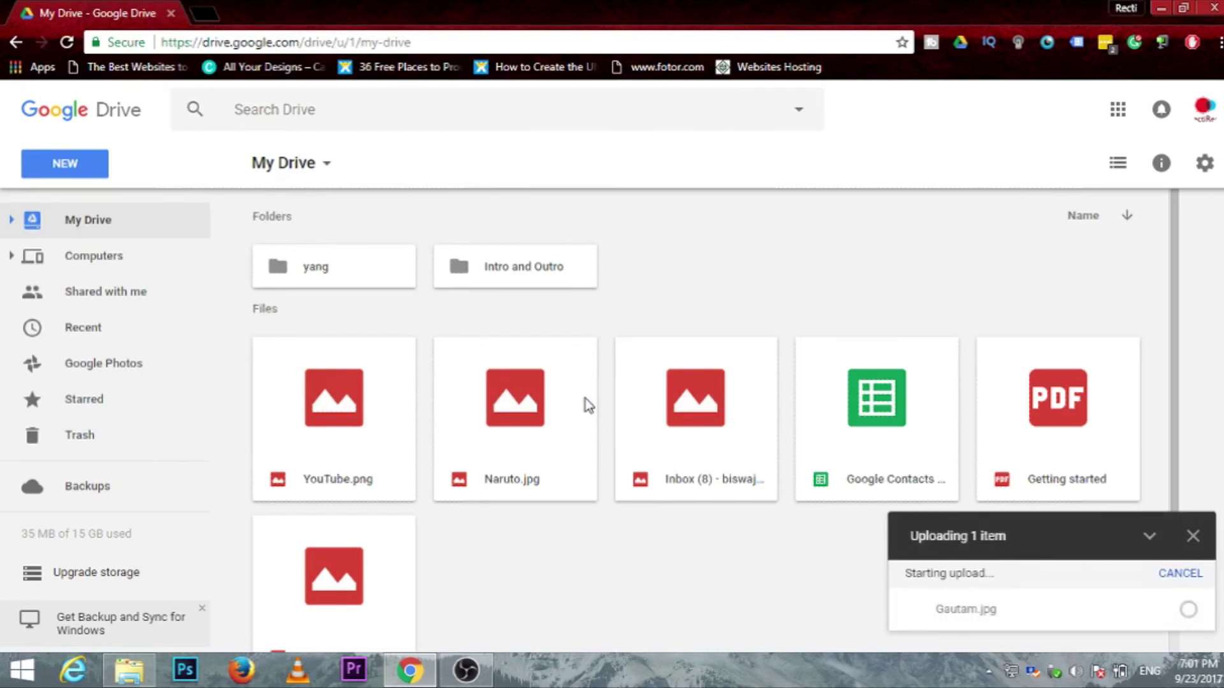